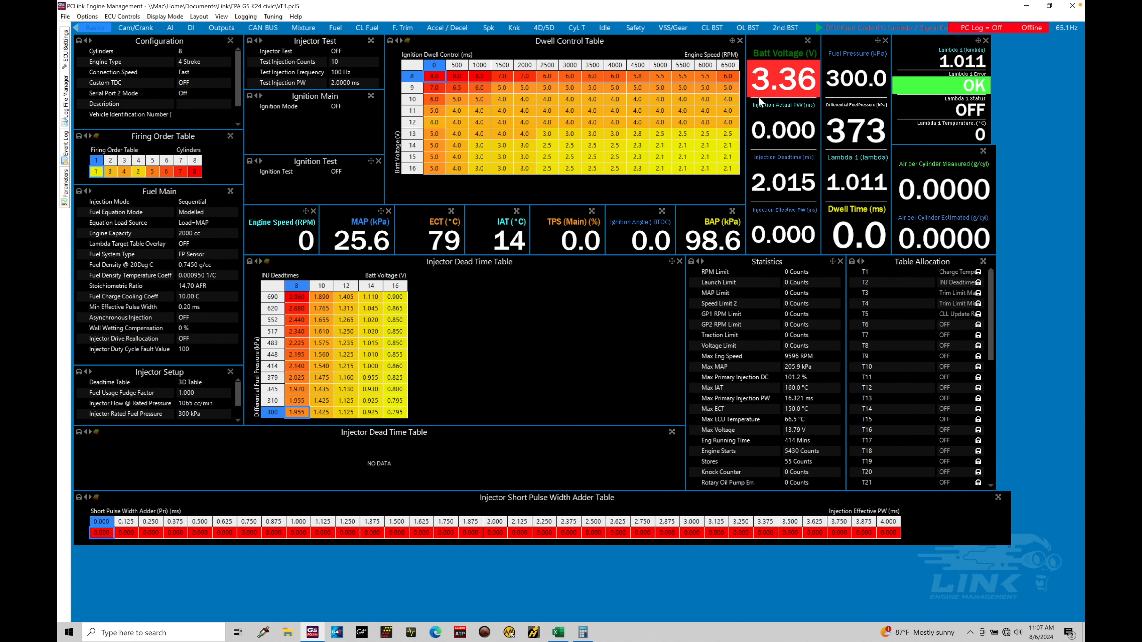
- View the standard knock page and open the Knock Normalized page
left_click(515, 28)
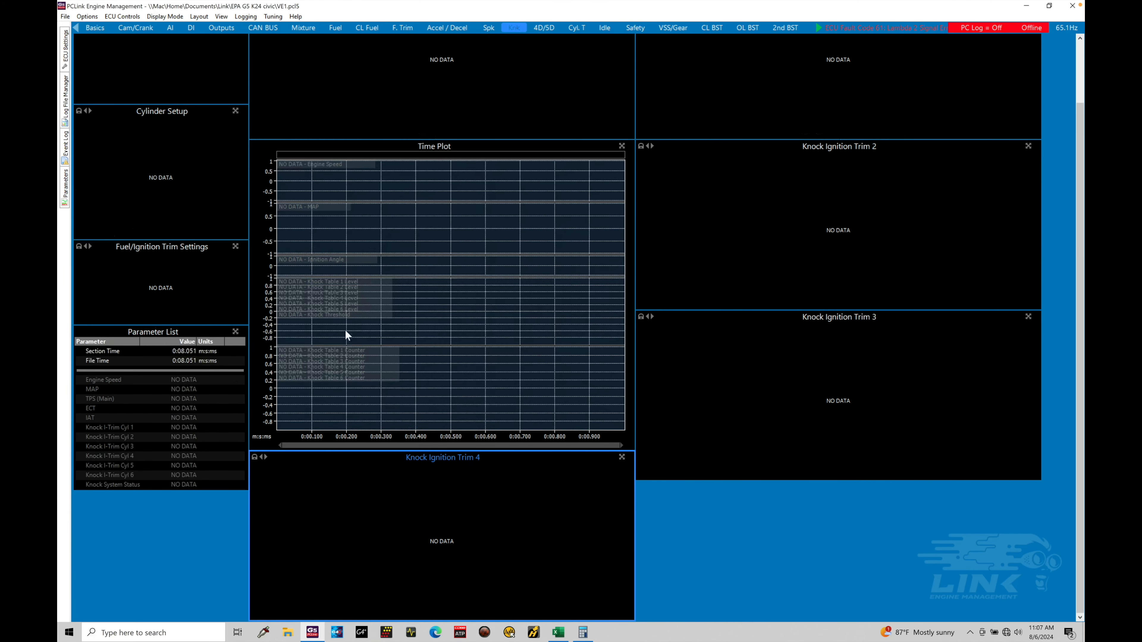
scroll(584, 134, "up", 2)
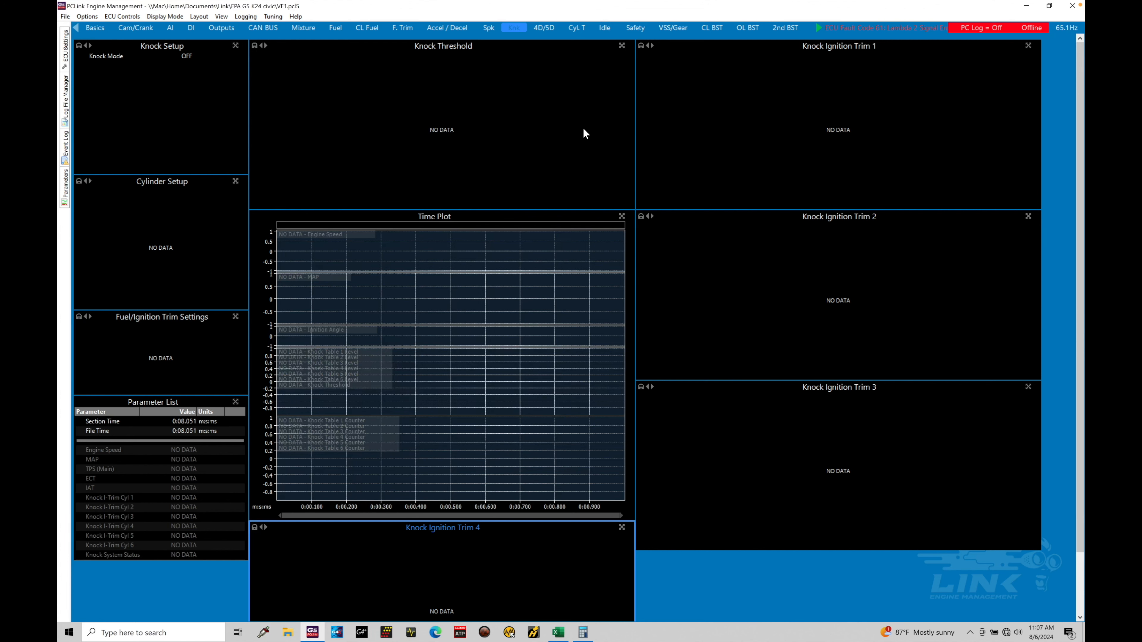
left_click(818, 28)
left_click(818, 28)
left_click(818, 28)
left_click(818, 28)
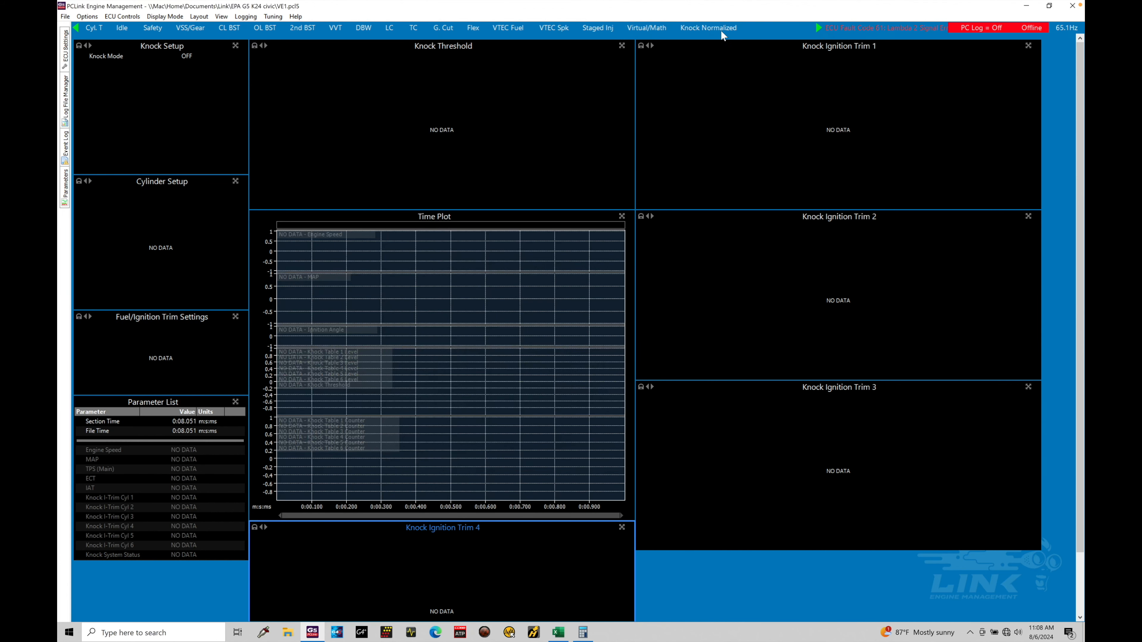
left_click(726, 29)
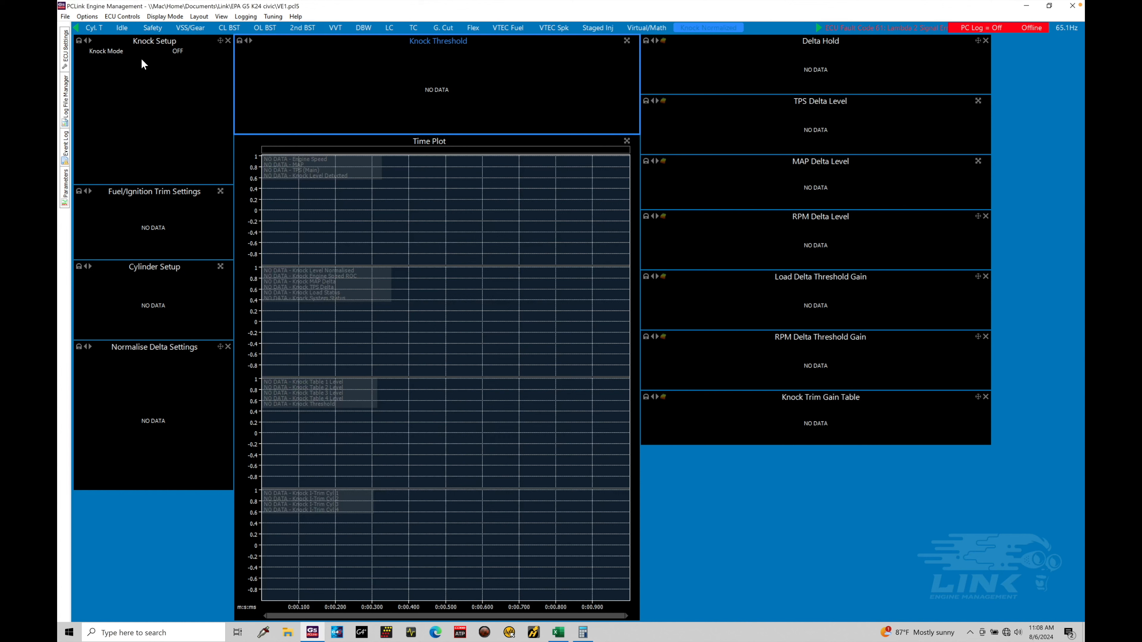
- Set Knock Mode in Knock Setup to Normalised Ign
double_click(177, 51)
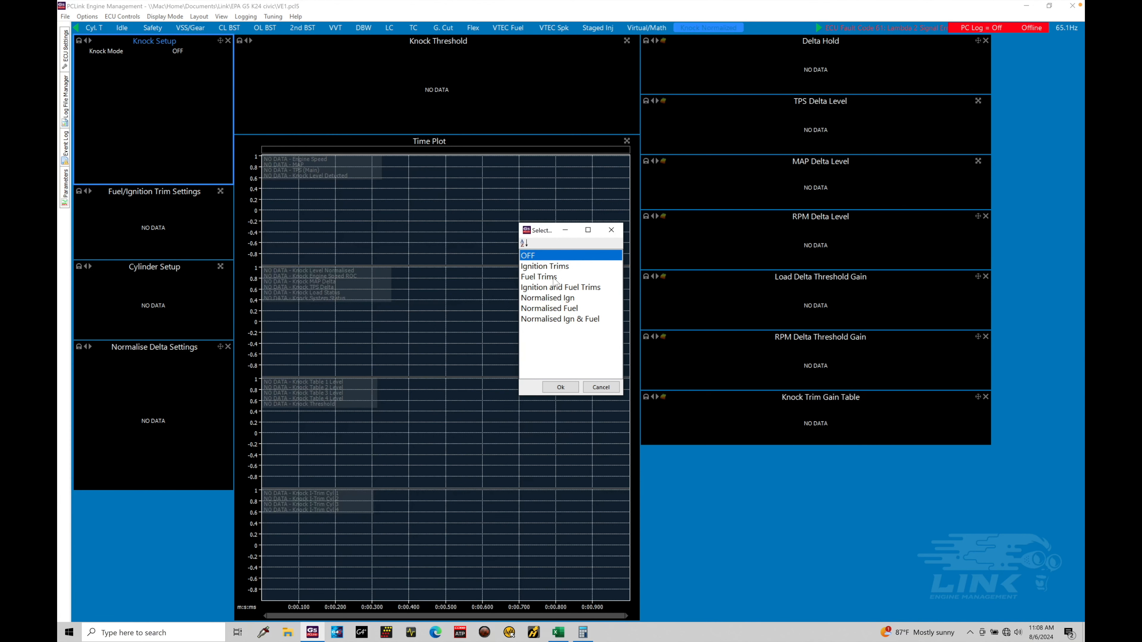
left_click(563, 269)
left_click(563, 276)
left_click(568, 288)
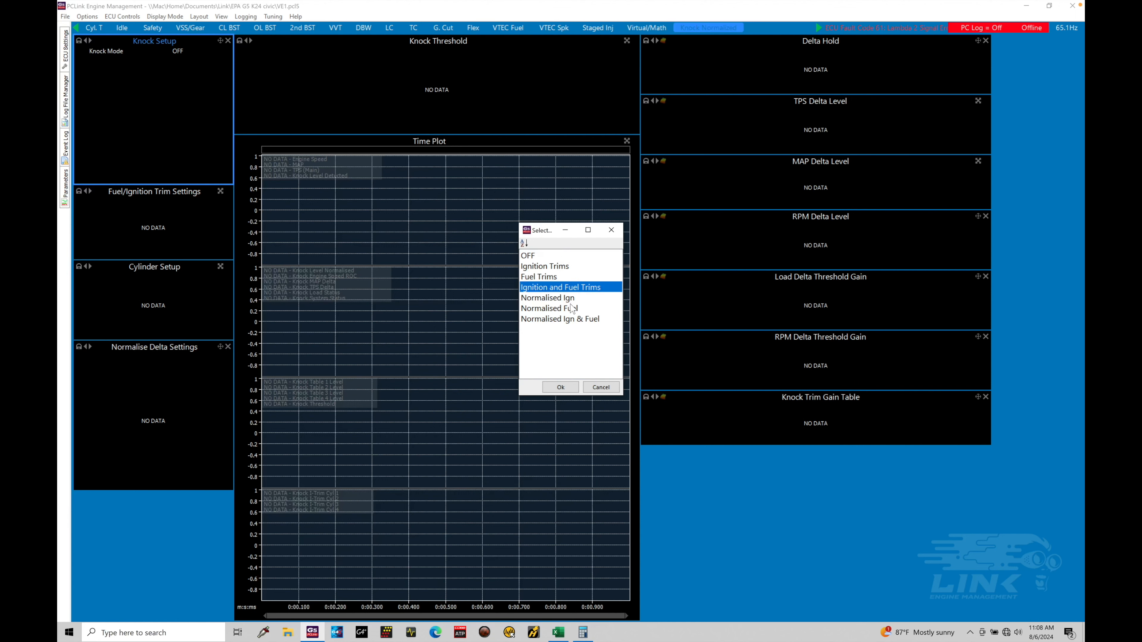
left_click(575, 301)
left_click(575, 310)
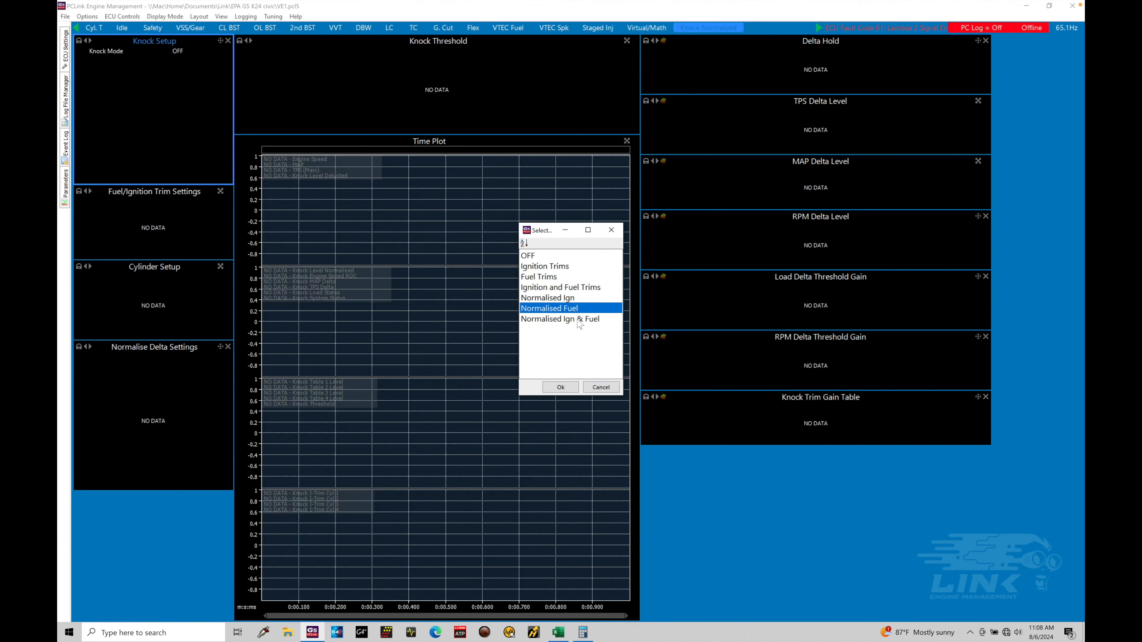
left_click(579, 320)
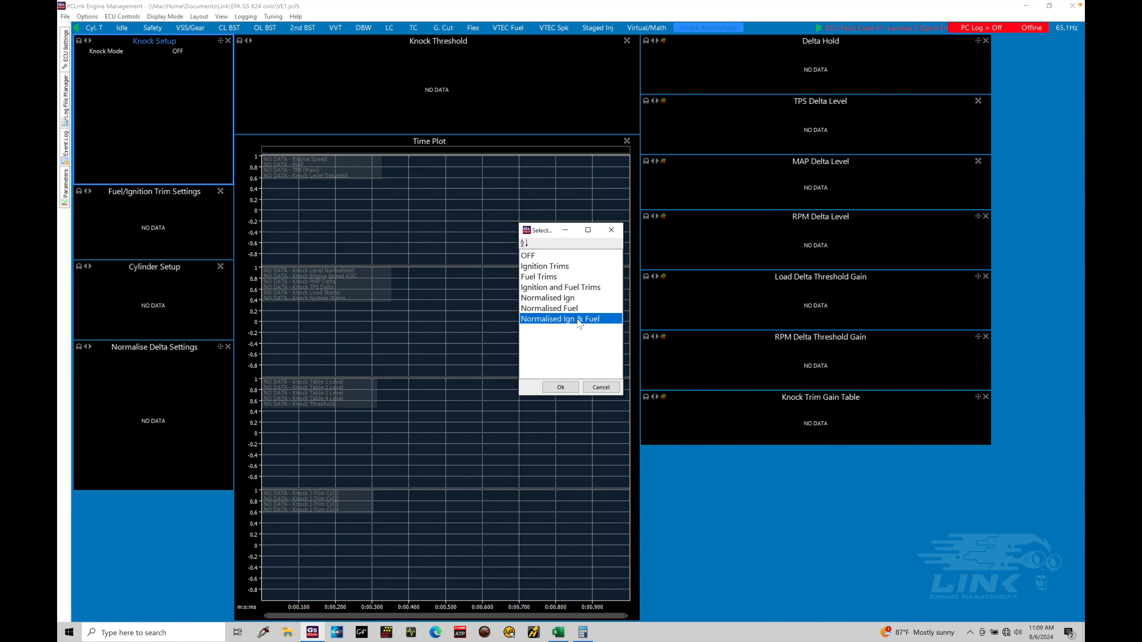
left_click(579, 299)
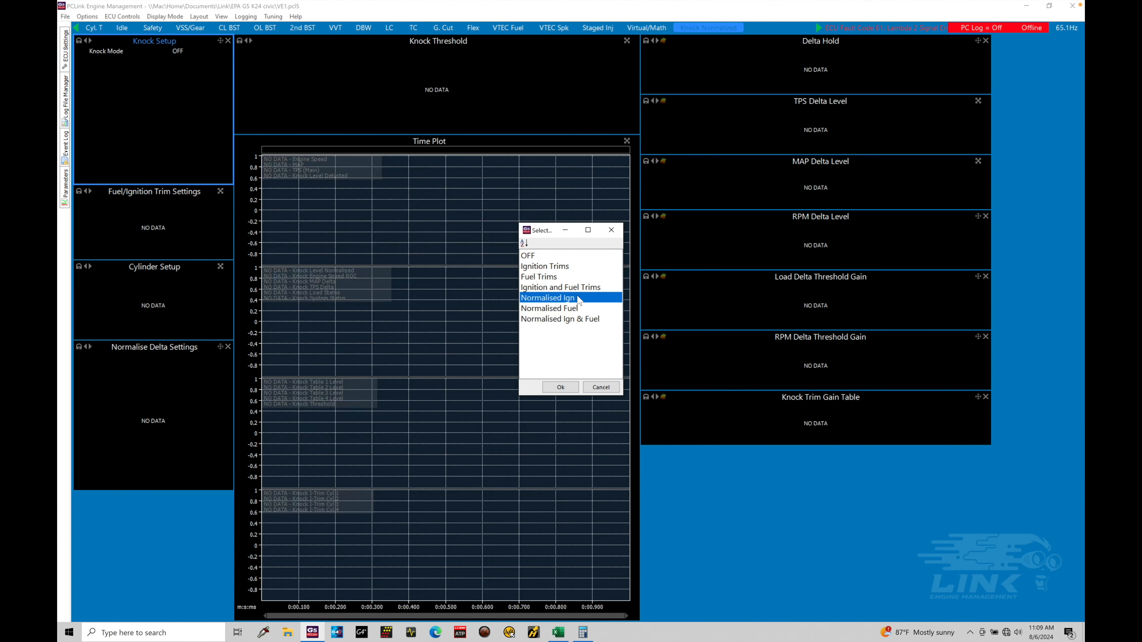
left_click(560, 387)
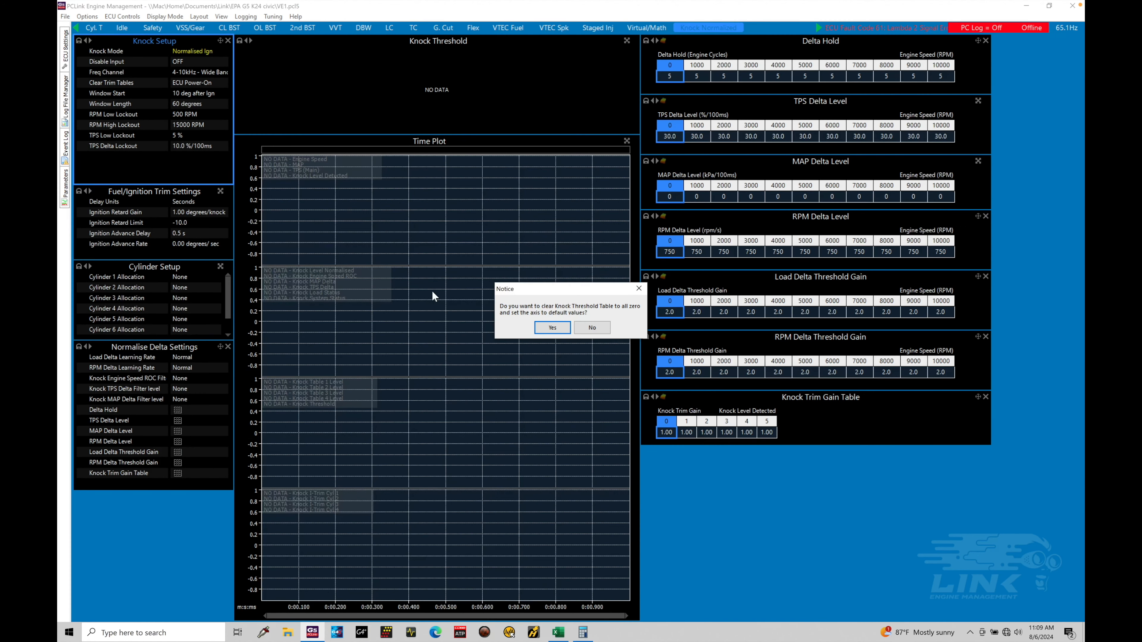
- Accept clearing the Knock Threshold table to zero with default axis values, and display the table
left_click(555, 330)
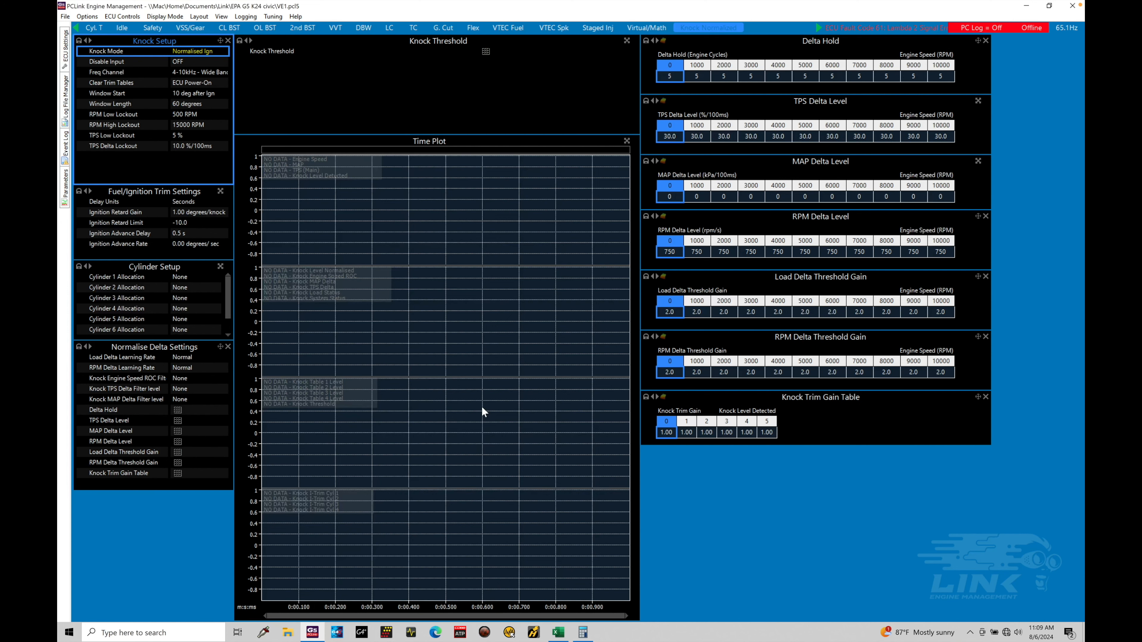
left_click(240, 40)
left_click(485, 52)
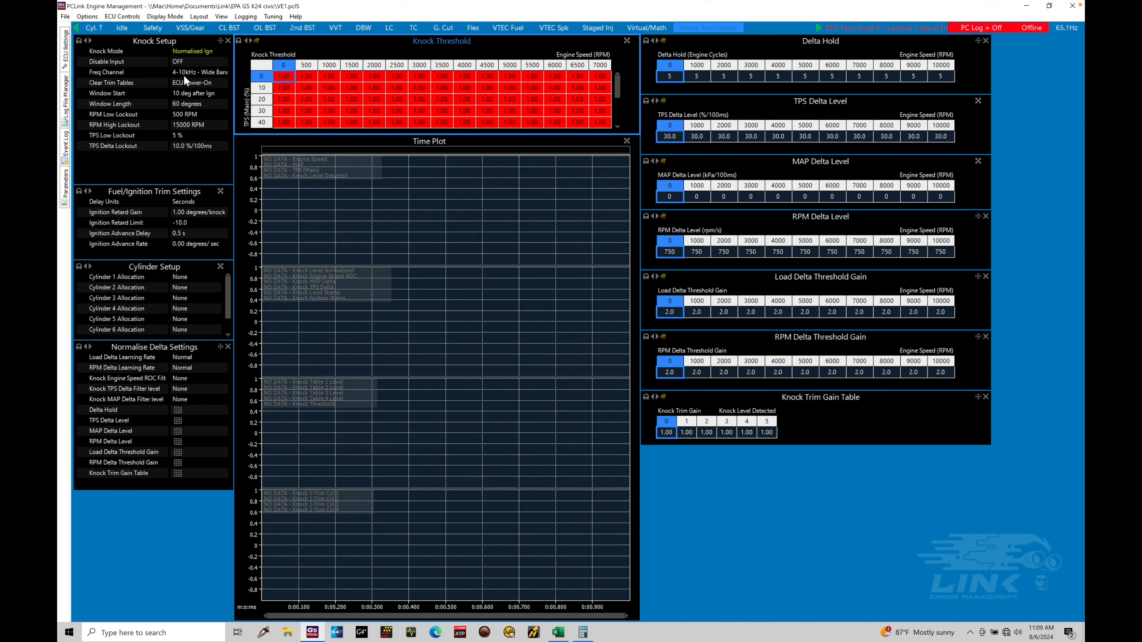
- Open the Freq Channel options, switch to the Knock Calculator sheet in Excel and set the cylinder bore size to 86 mm
double_click(201, 71)
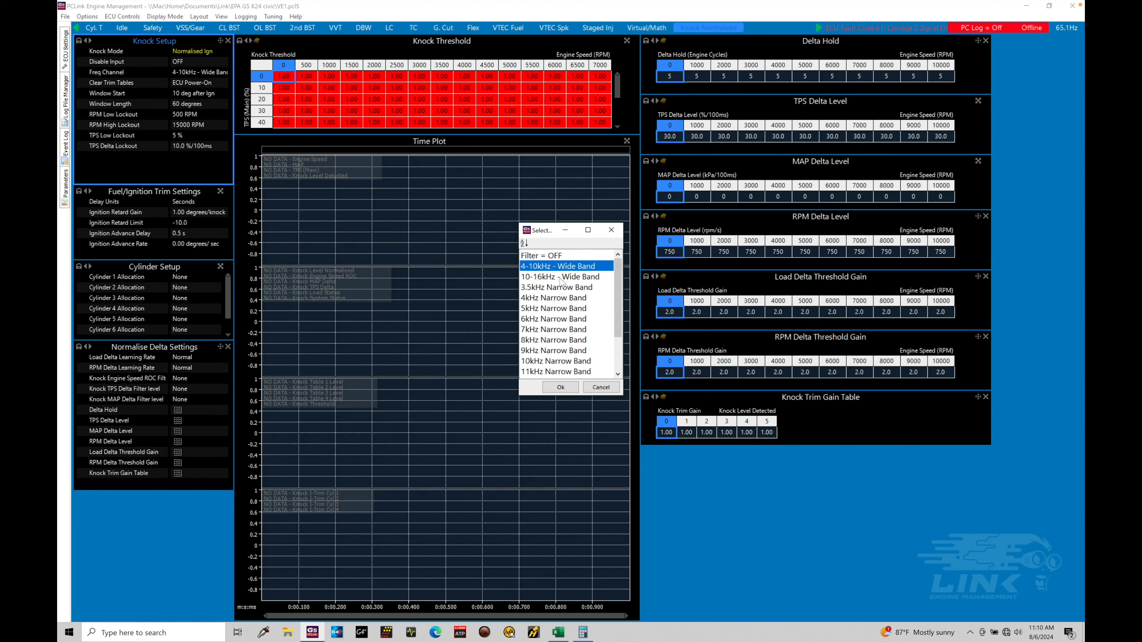
left_click(557, 632)
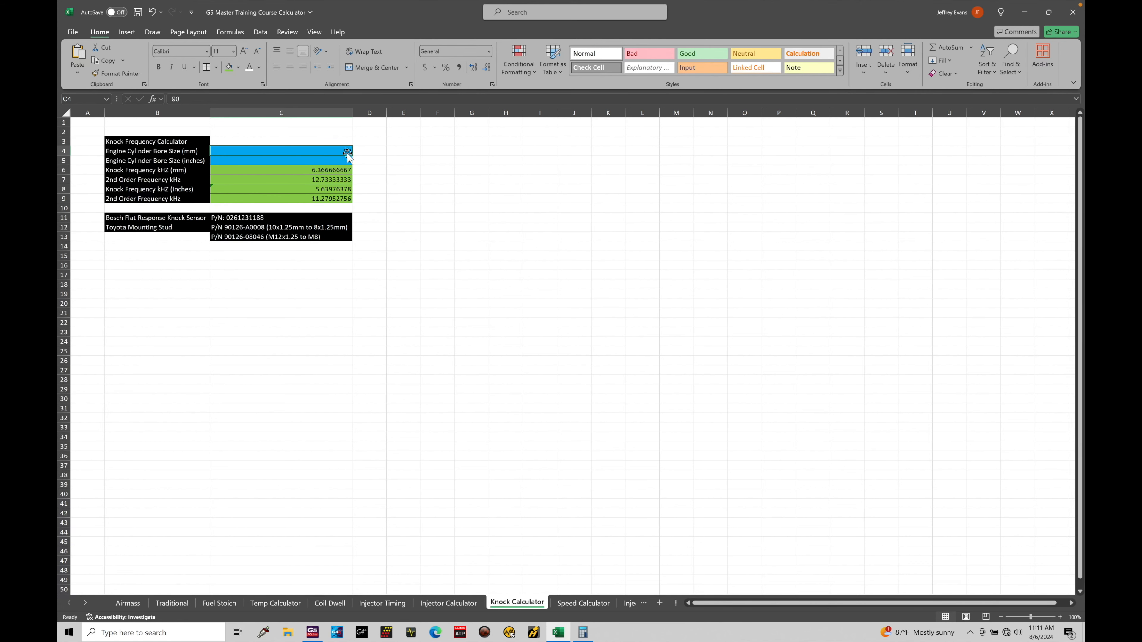
type("86")
key("Return")
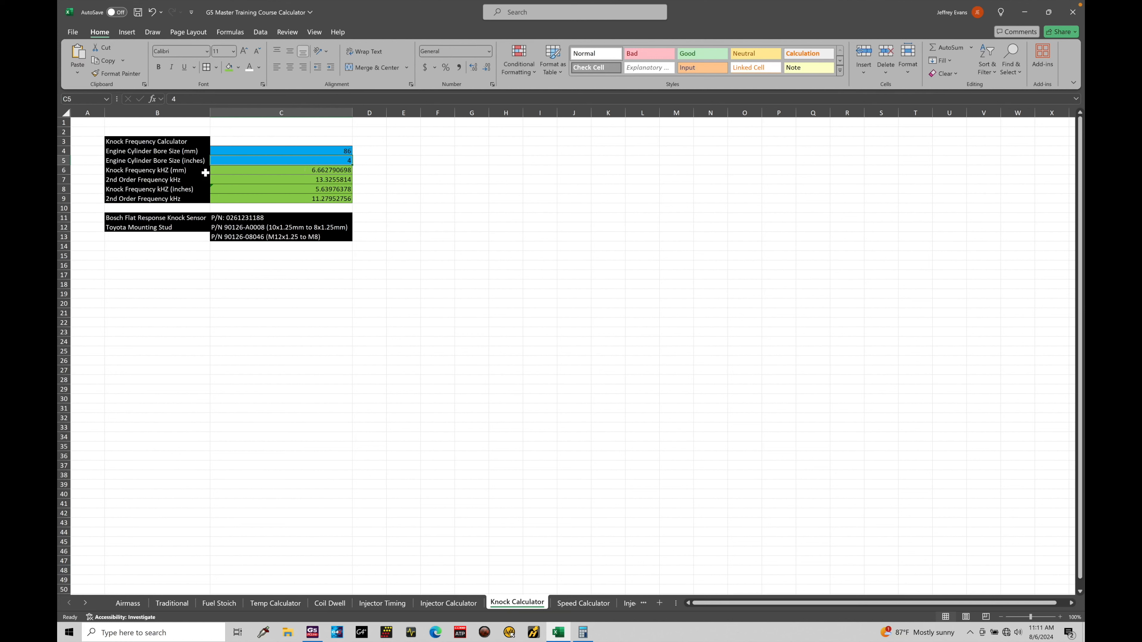
- Check the calculated knock frequency and 2nd order frequency for the millimetre bore size
left_click(291, 180)
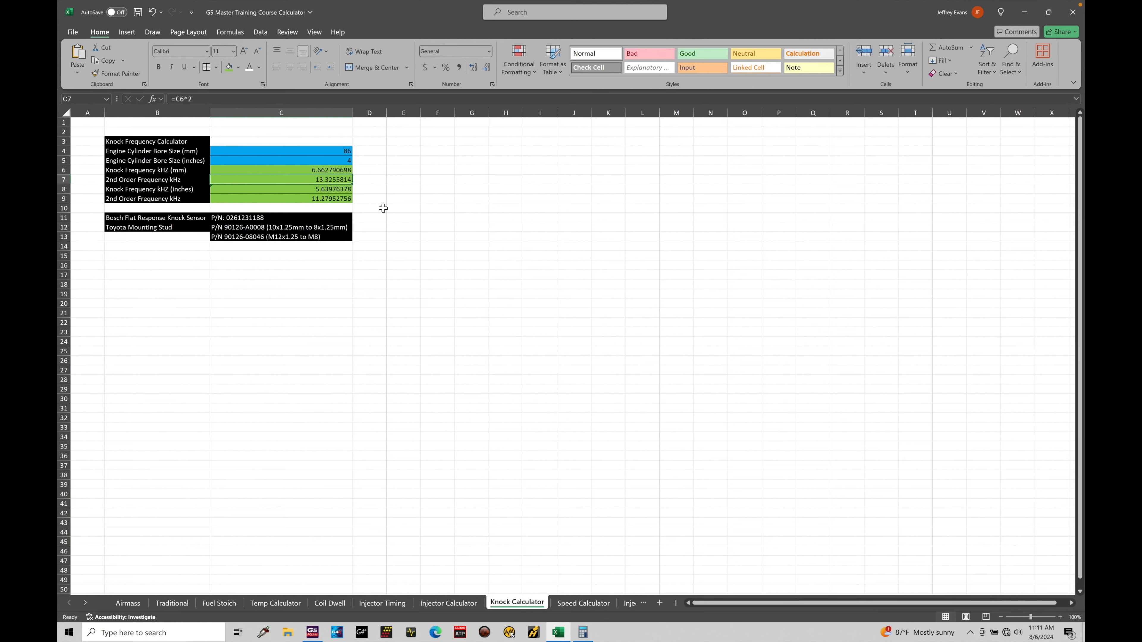
left_click(364, 171)
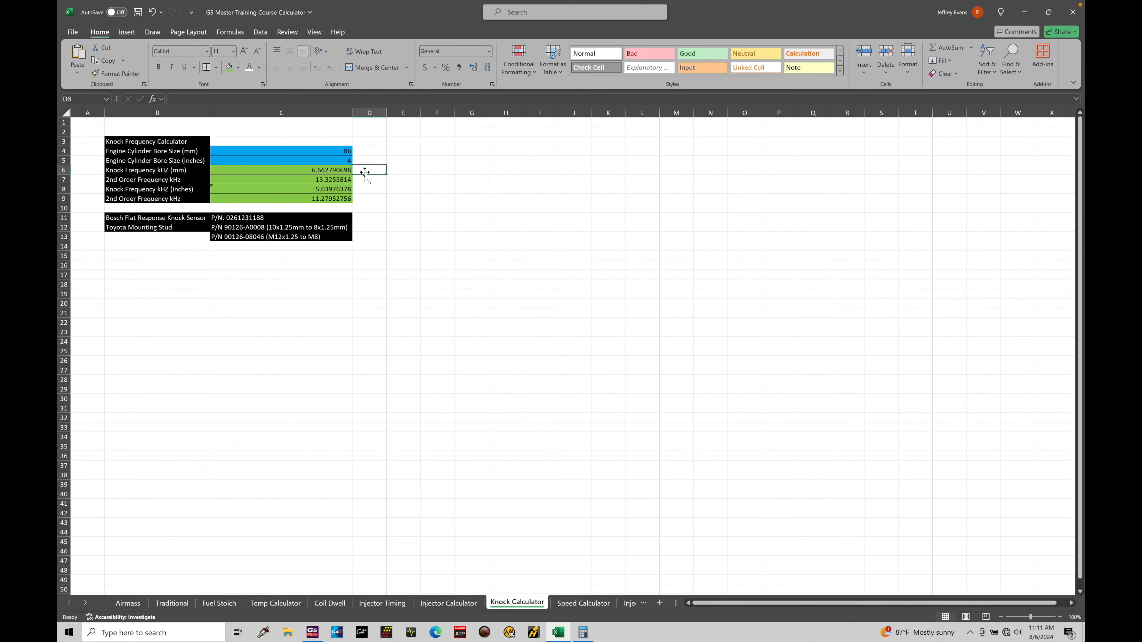
left_click(366, 180)
- Switch back to PCLink and compare the wide band and narrow band Freq Channel options
left_click(316, 633)
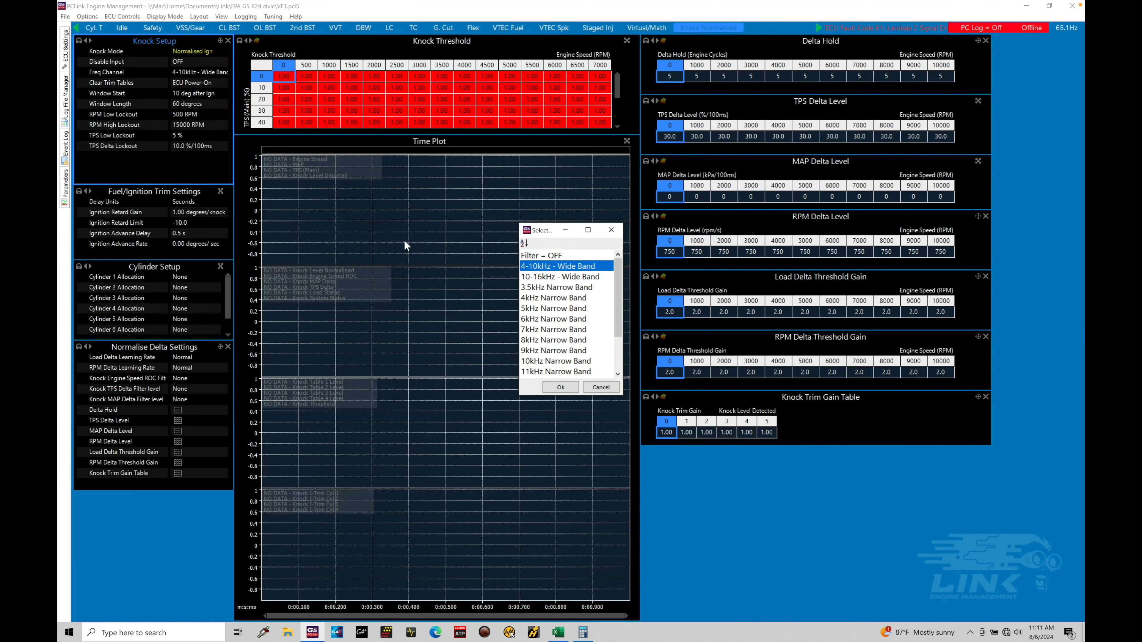
left_click(565, 277)
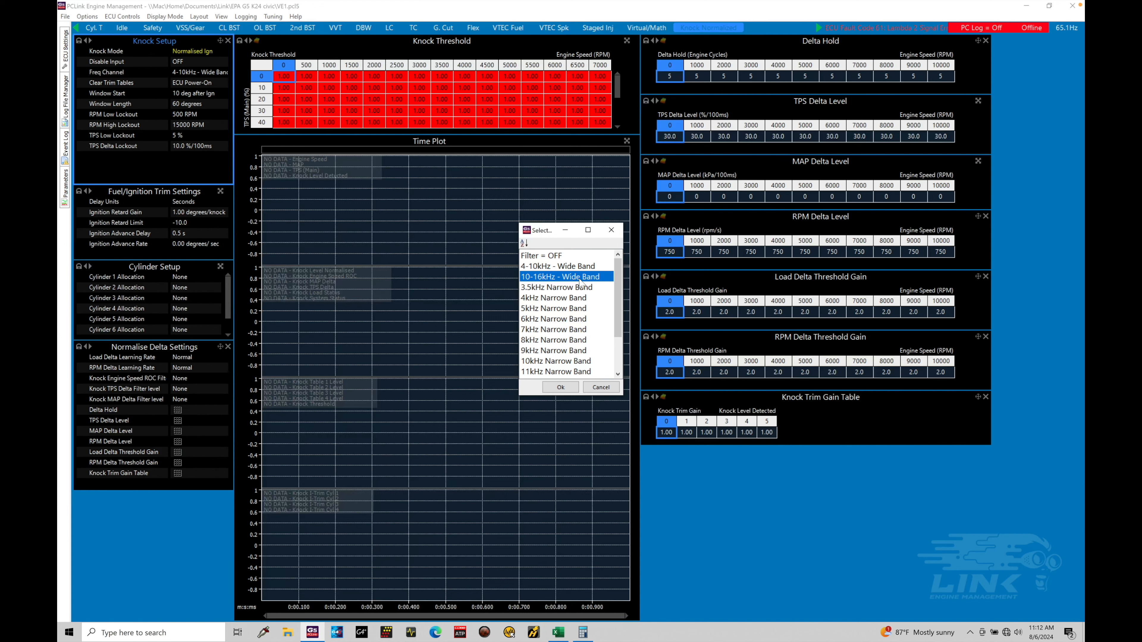
left_click(582, 266)
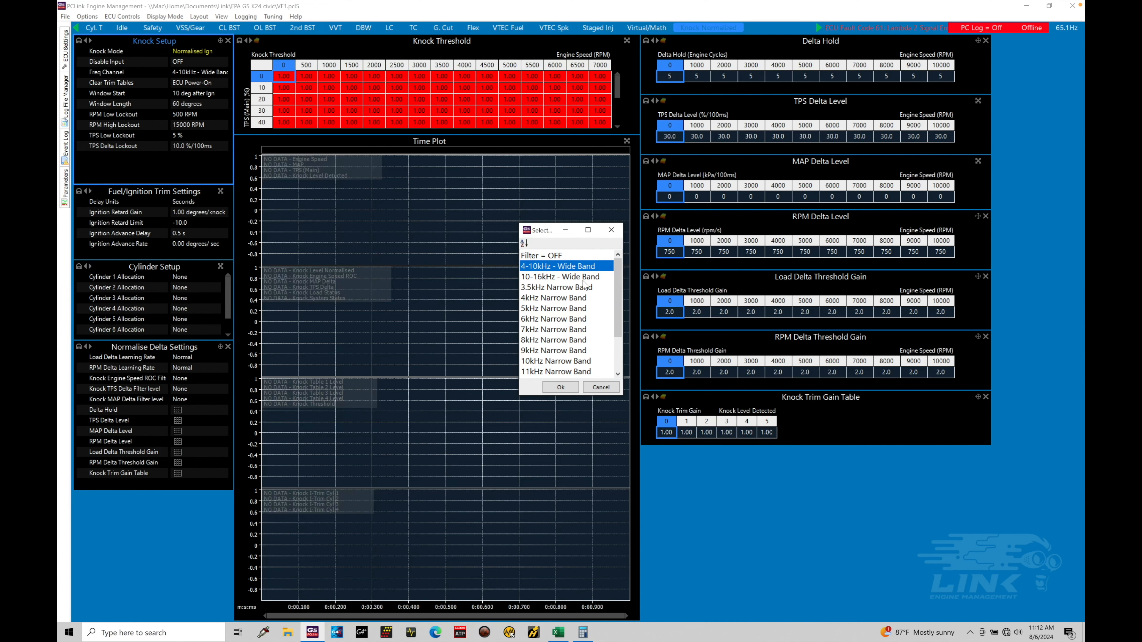
left_click(588, 299)
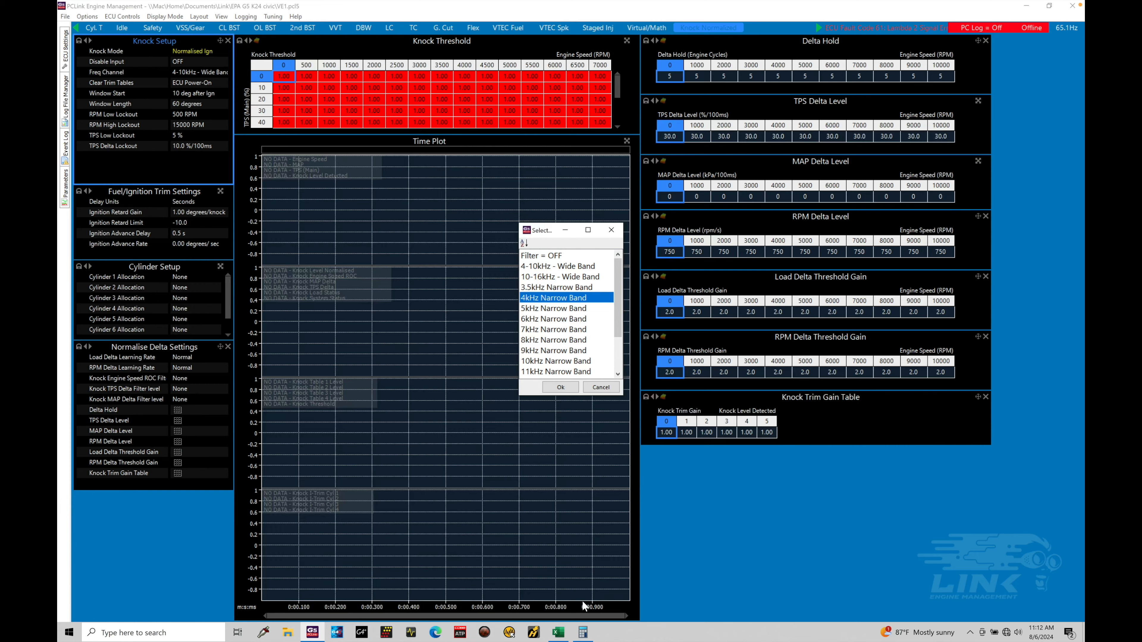
- Return to the Excel Knock Calculator and examine the millimetre knock frequency and its 2nd order frequency
left_click(559, 633)
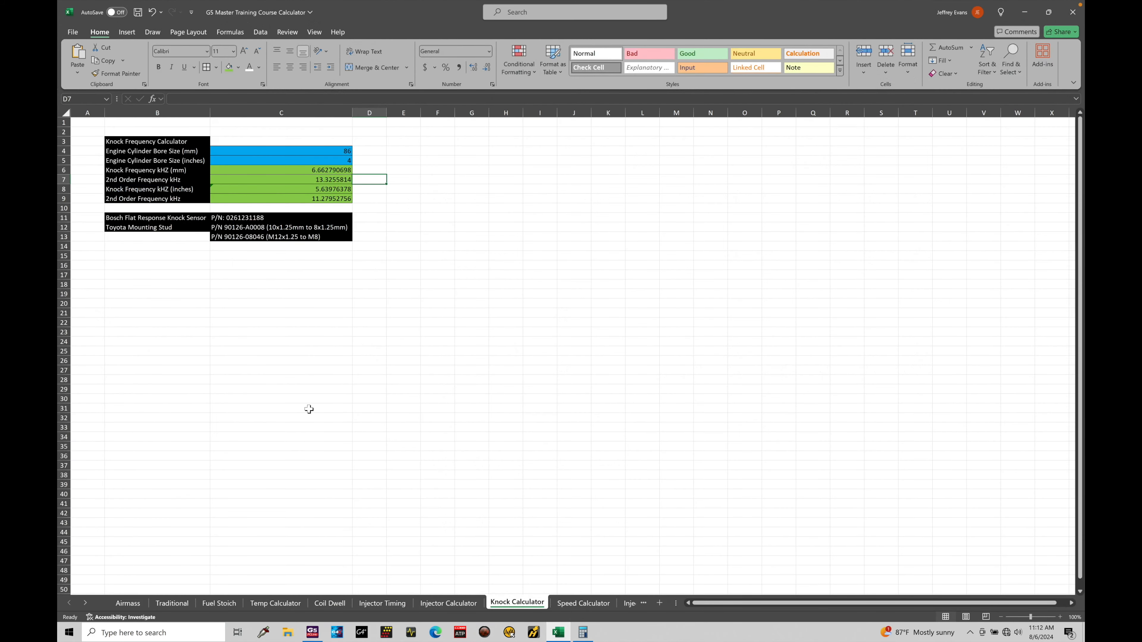
left_click(331, 145)
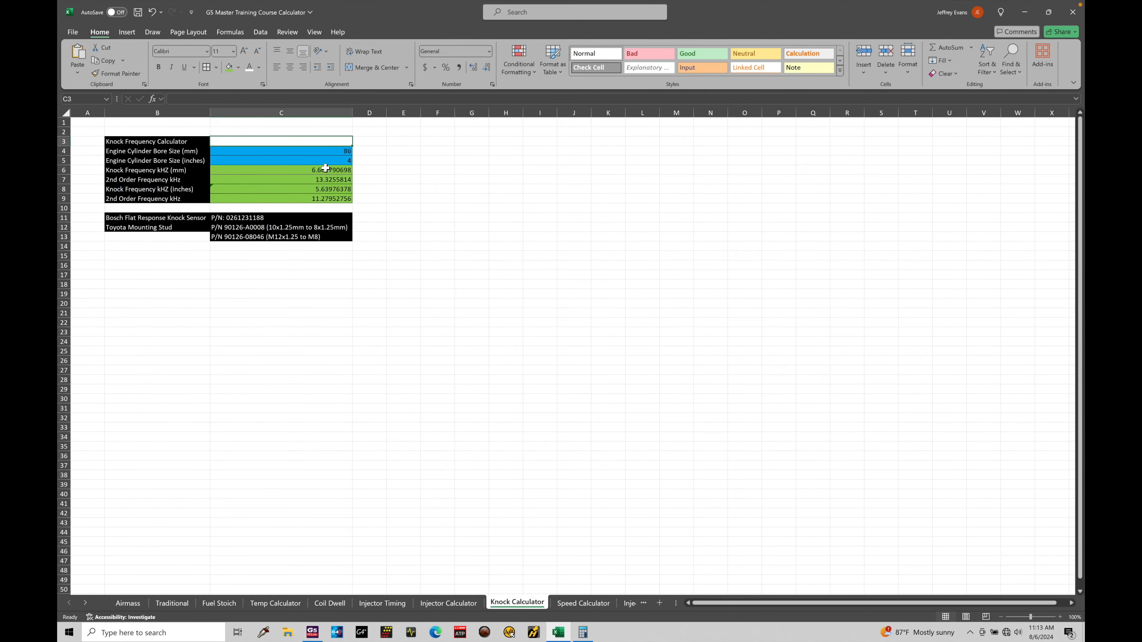
left_click(301, 173)
left_click(301, 179)
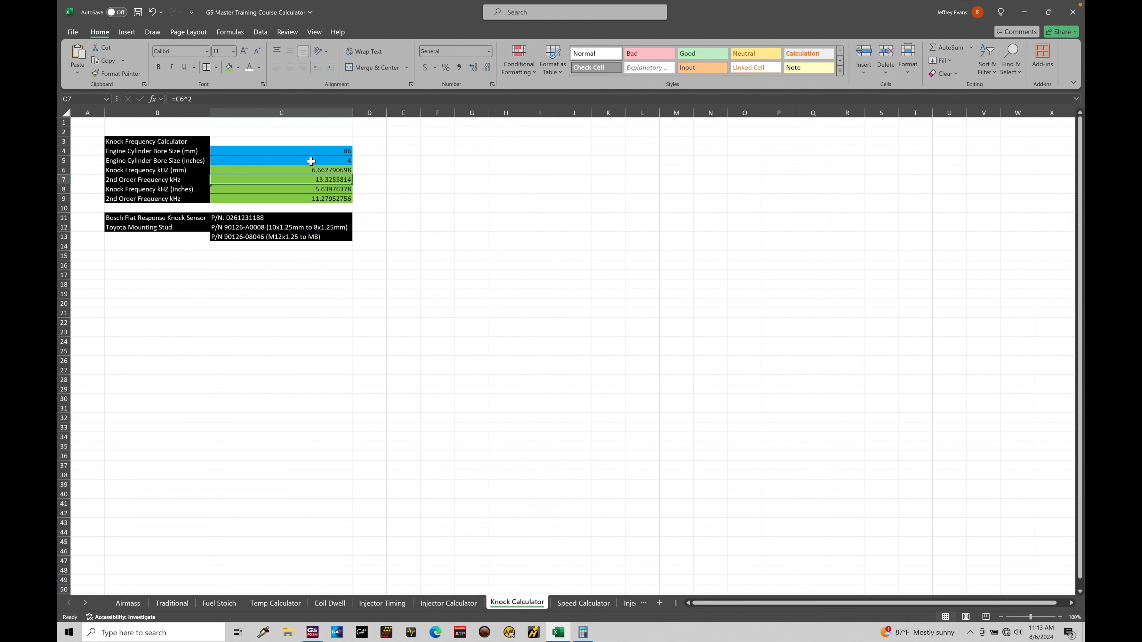
left_click(301, 172)
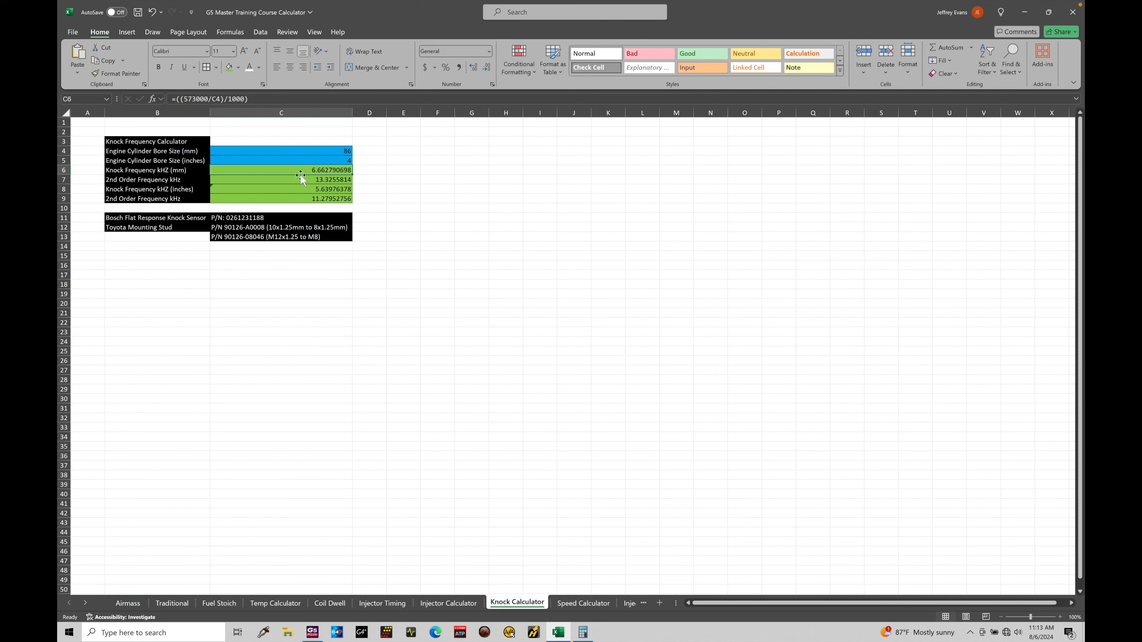
left_click(298, 181)
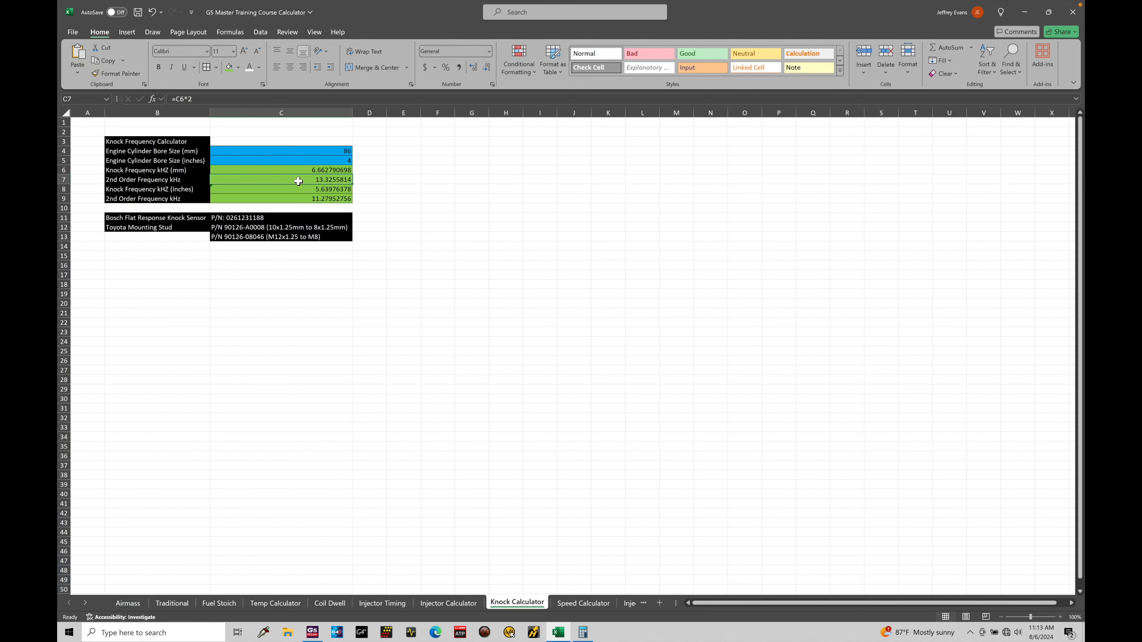
left_click(300, 170)
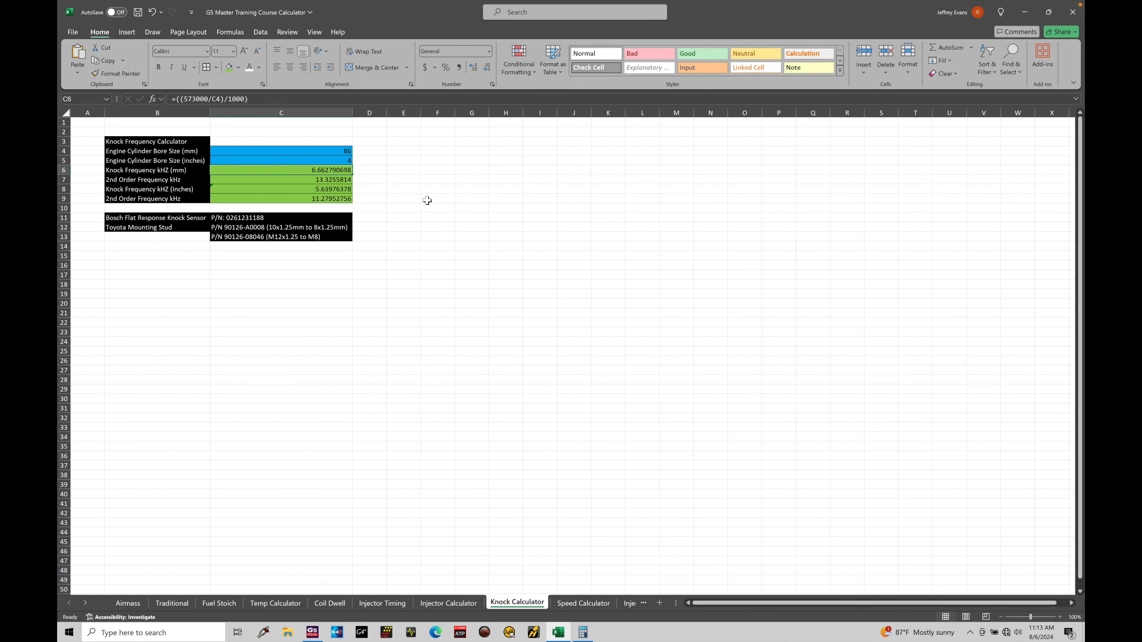
- Switch to PCLink, review the narrow band options and set Freq Channel to 4-10kHz - Wide Band
left_click(314, 632)
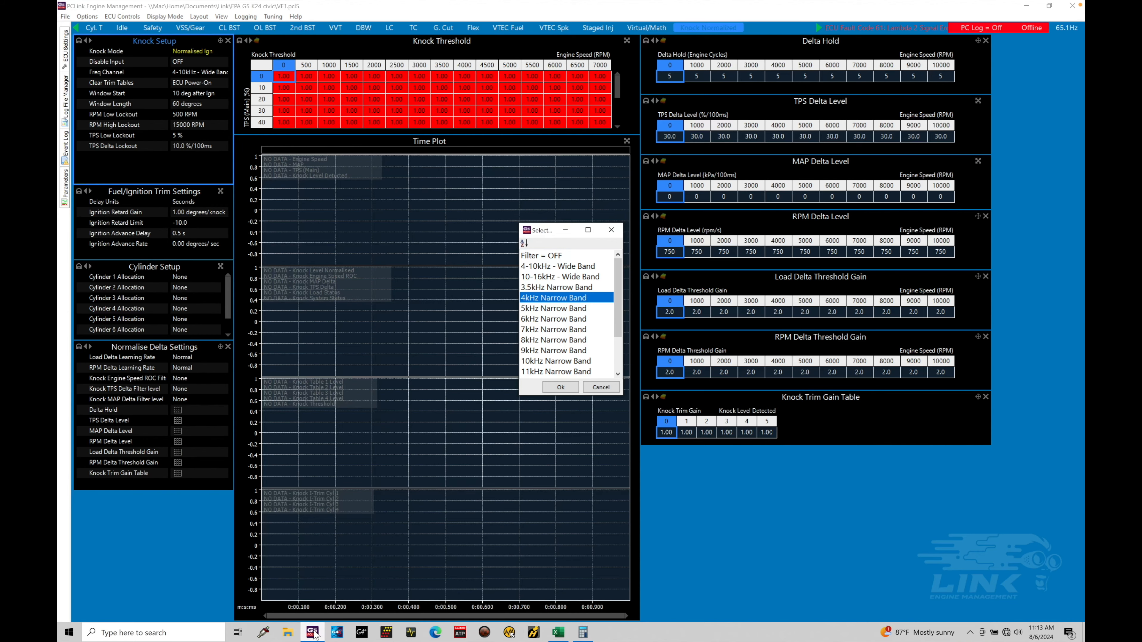
left_click_drag(616, 299, 615, 311)
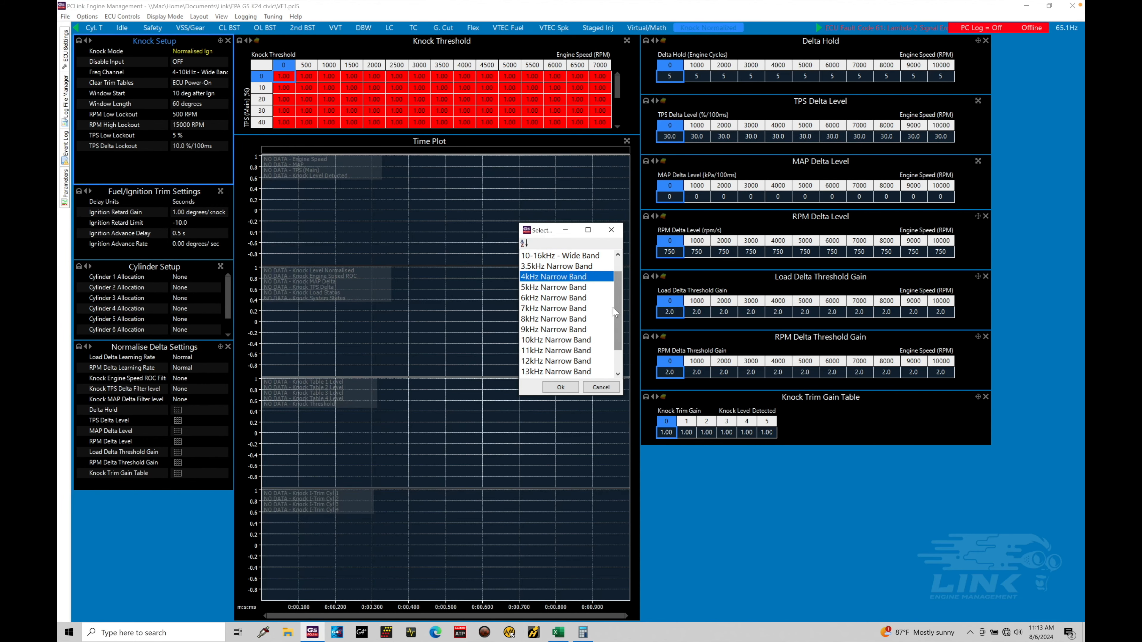
left_click(552, 313)
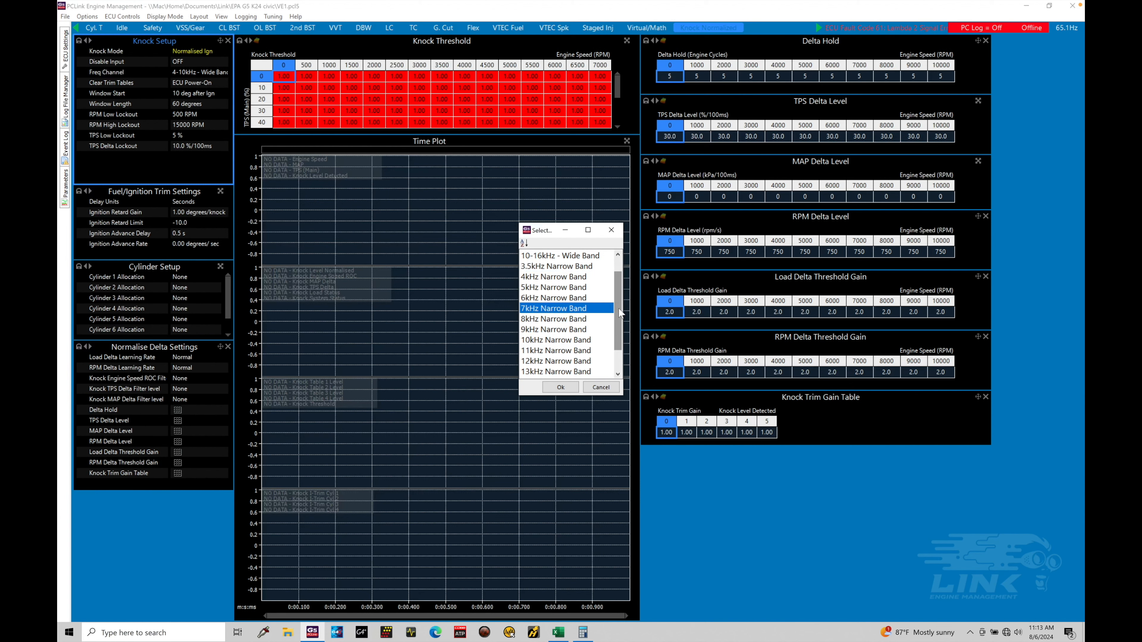
scroll(616, 315, "up", 1)
left_click(587, 276)
left_click(584, 267)
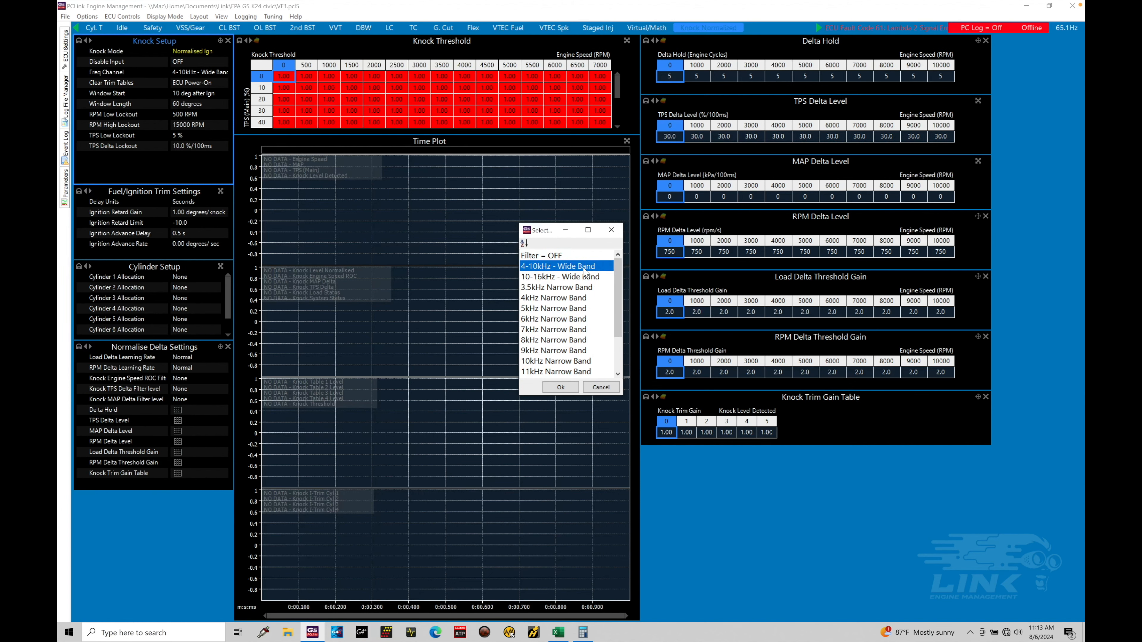
left_click(560, 387)
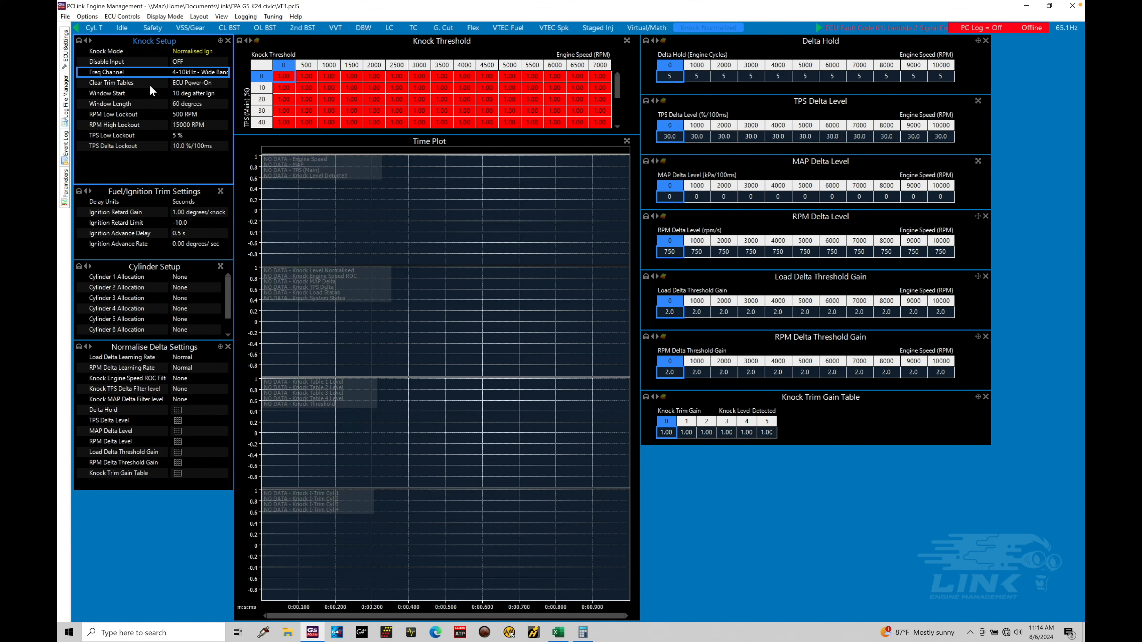
- Review the Clear Trim Tables options, and examine the Window Start and Window Length settings in Knock Setup
double_click(177, 82)
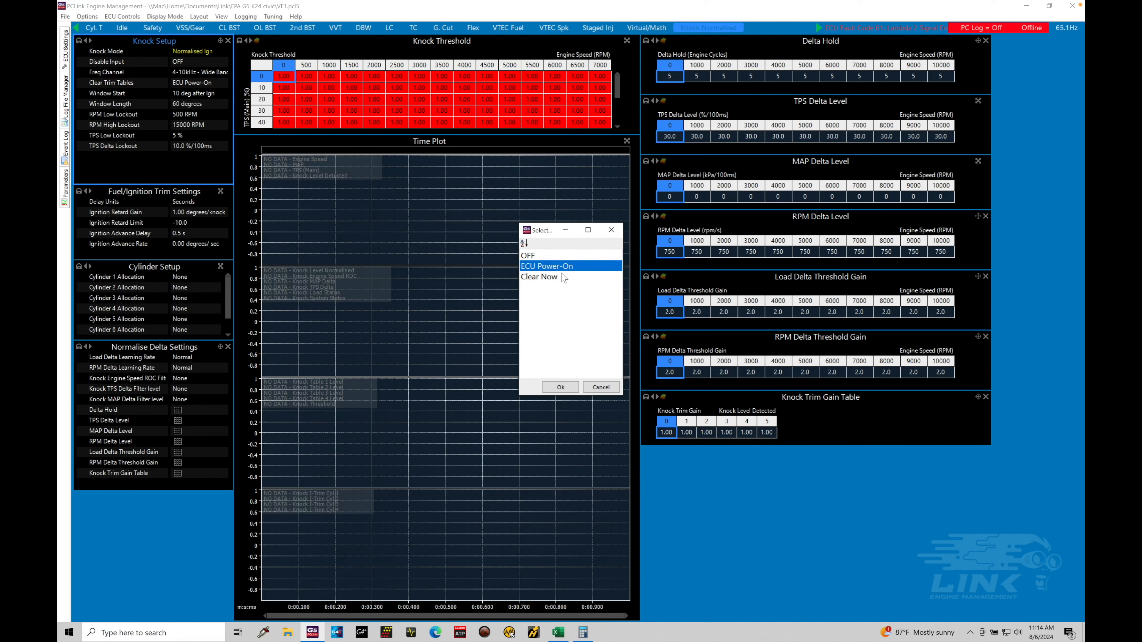
left_click(601, 387)
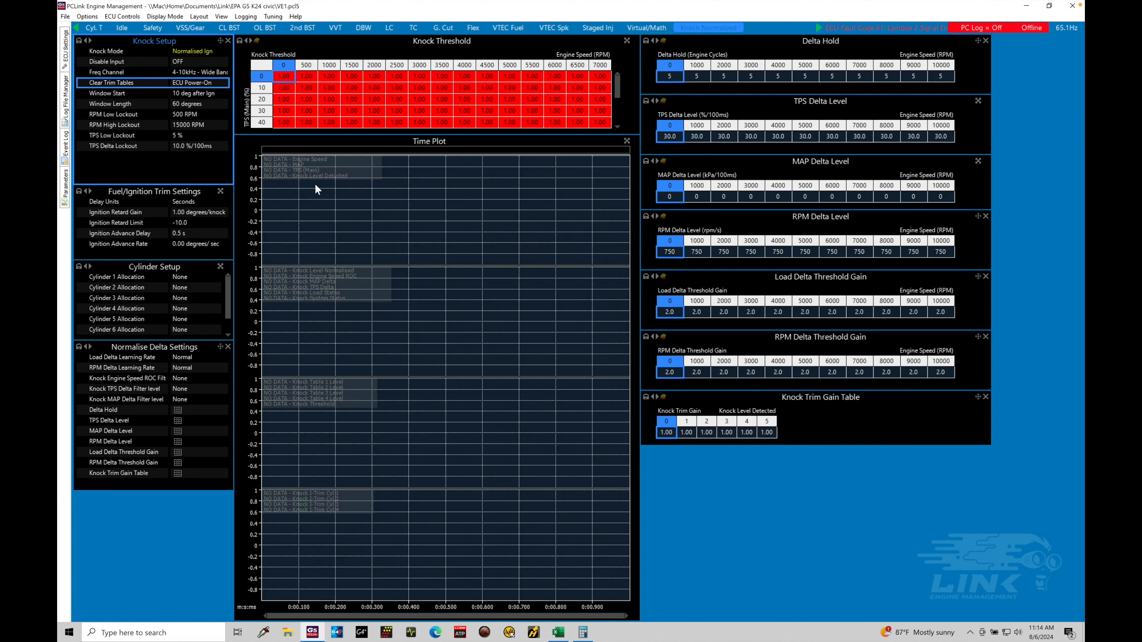
left_click(161, 97)
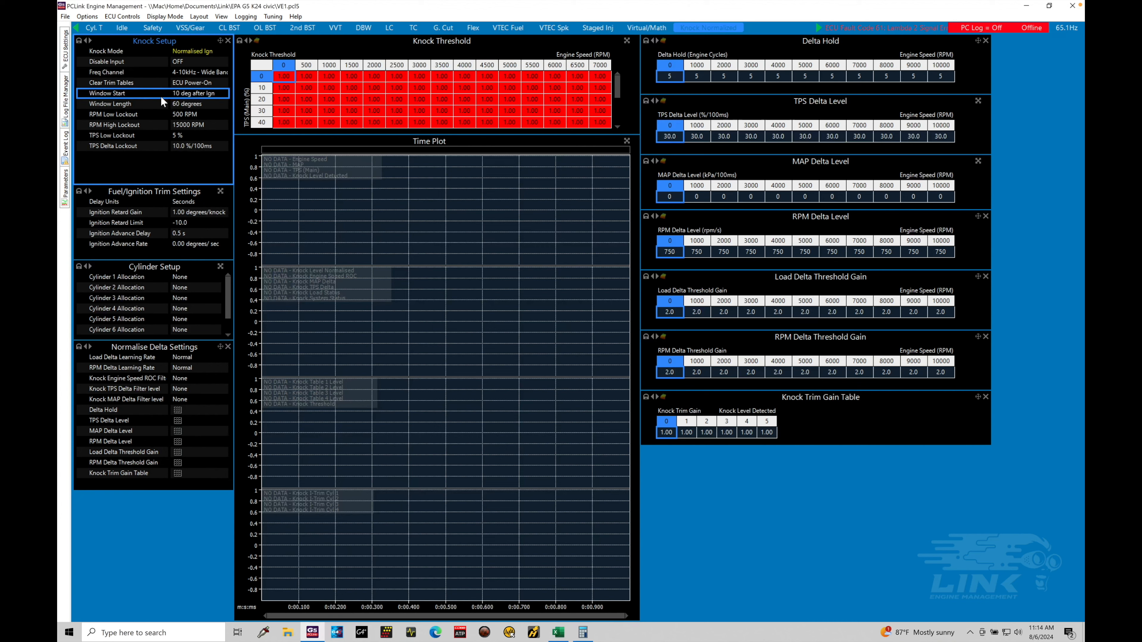
left_click(162, 104)
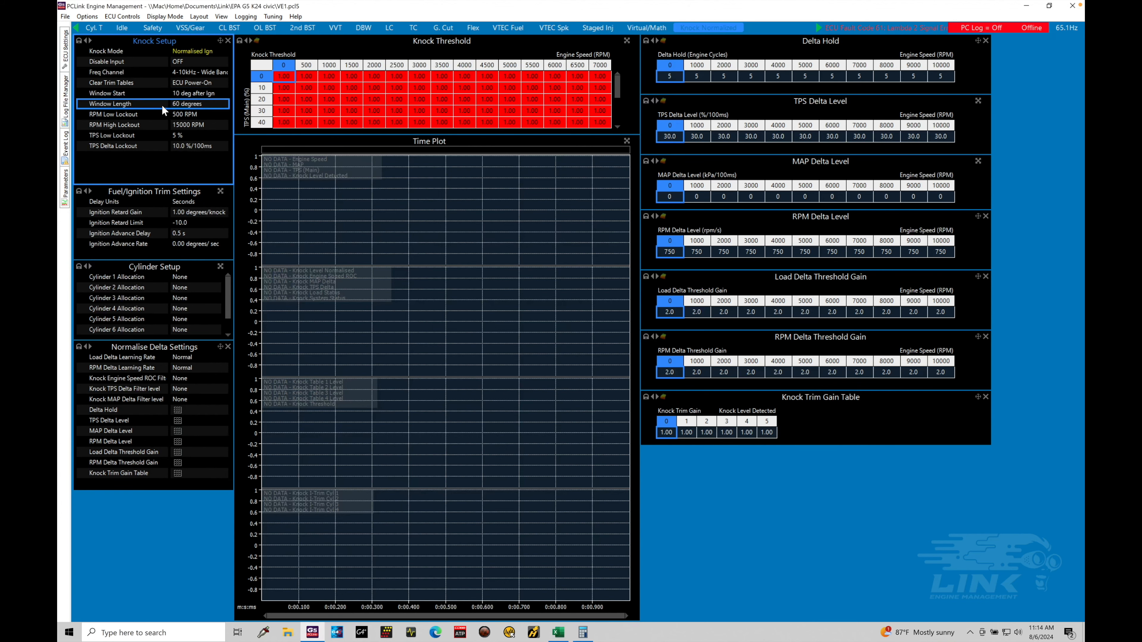
left_click(164, 95)
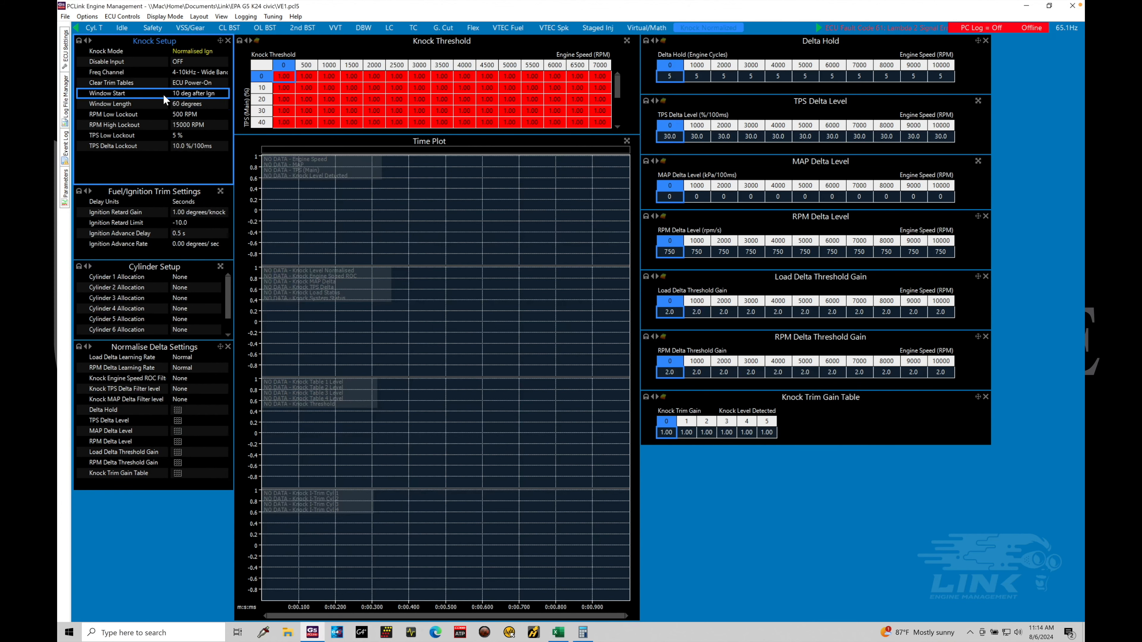